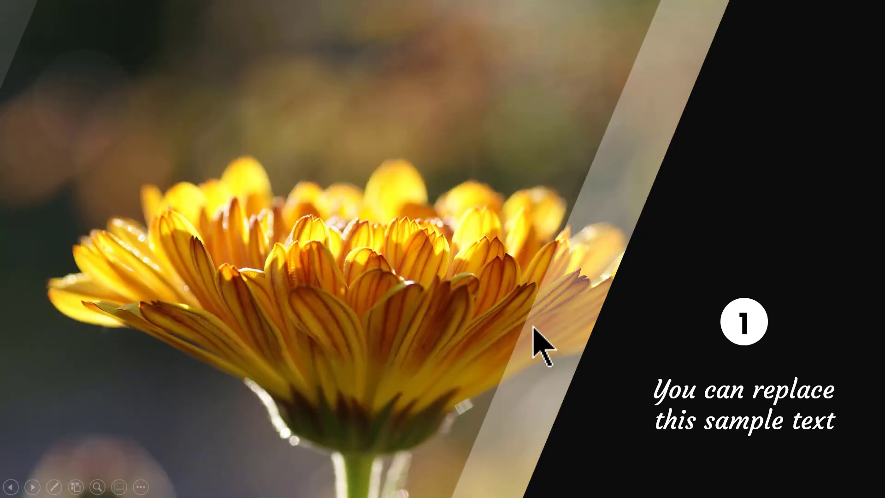
- Advance the finished photo slideshow to the next slide
left_click(533, 340)
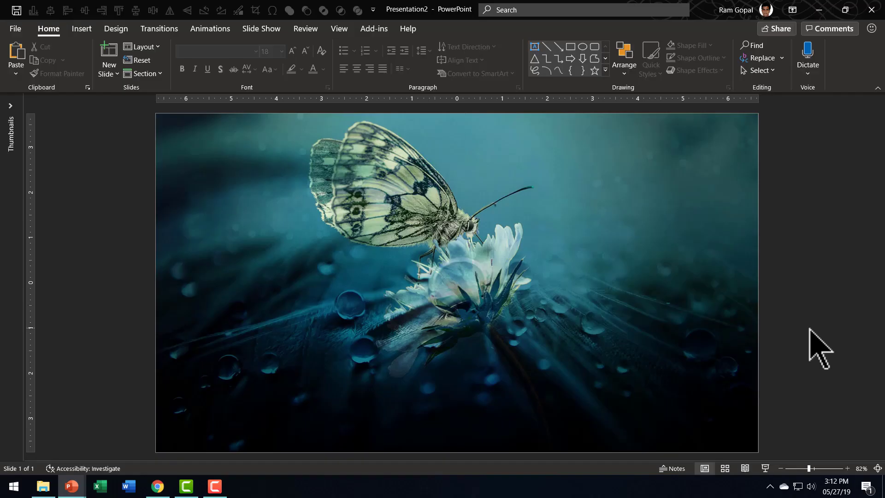
- Re-centre the butterfly photo on the slide guides and zoom out to 40%
mouse_move(520, 207)
left_mouse_down()
mouse_move(503, 259)
mouse_move(521, 208)
left_mouse_up()
left_click(825, 355)
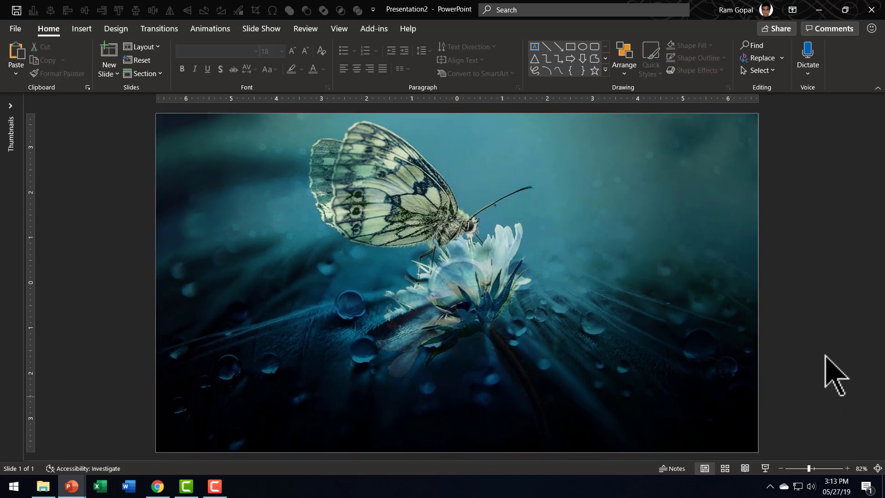
left_click(781, 468)
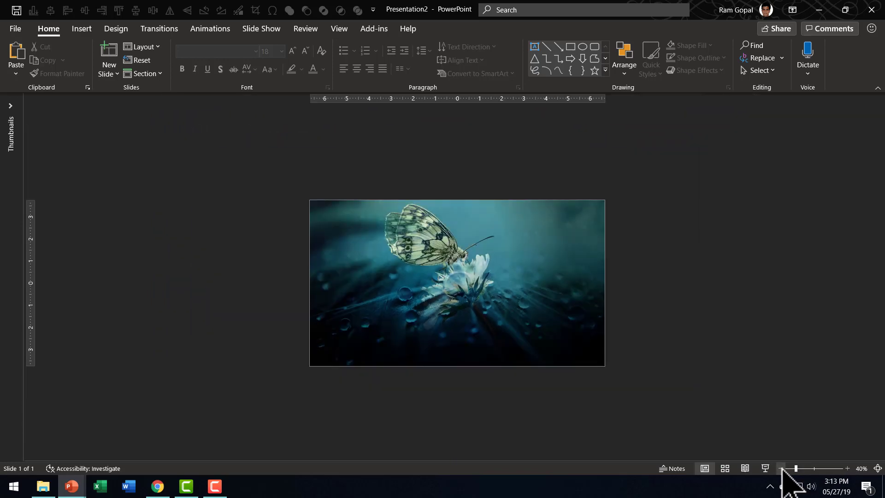
- Insert a blue trapezoid over the photo's right side with 39% fill transparency
left_click(605, 71)
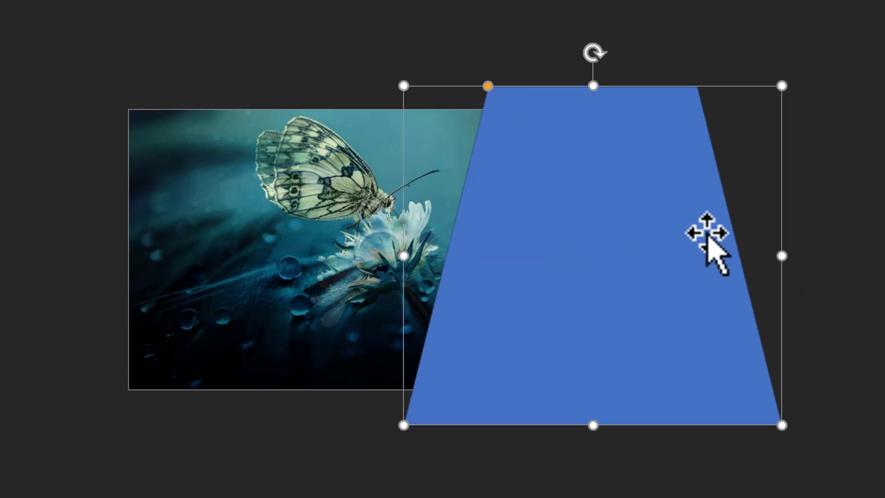
right_click(708, 233)
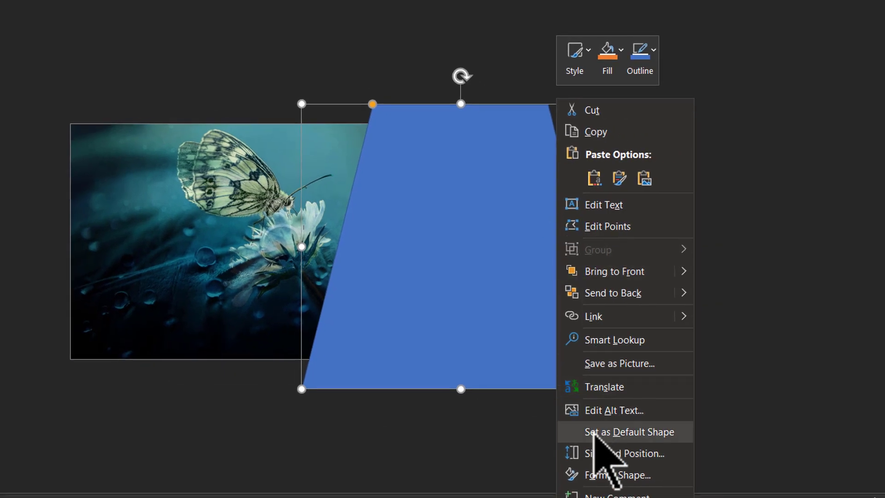
left_click(609, 474)
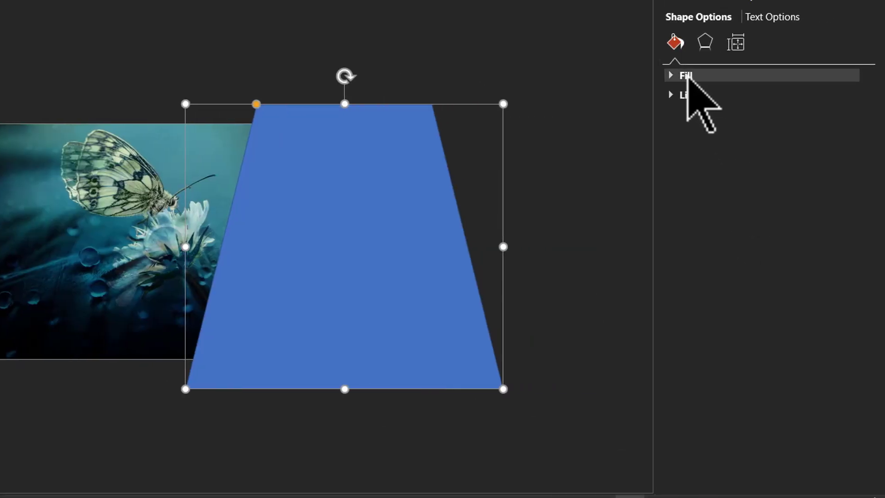
left_click(687, 76)
left_click_drag(754, 243, 769, 243)
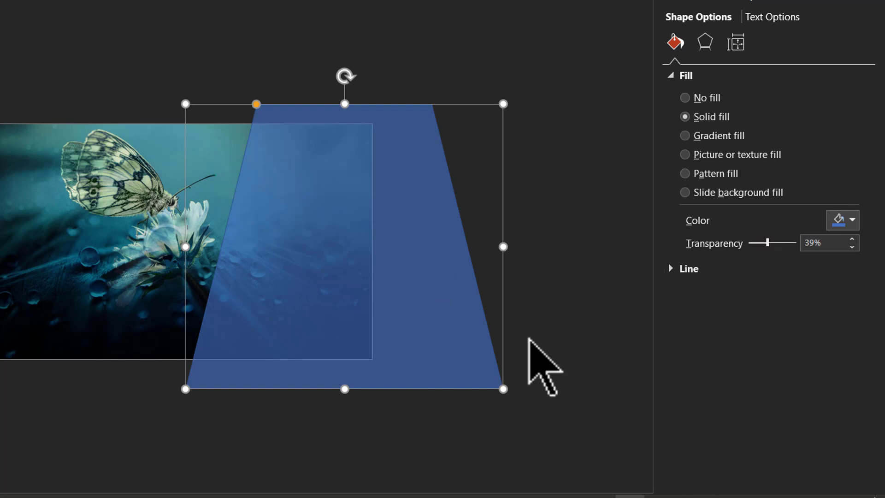
- Narrow the trapezoid's top edge and remove its outline
left_click(256, 105)
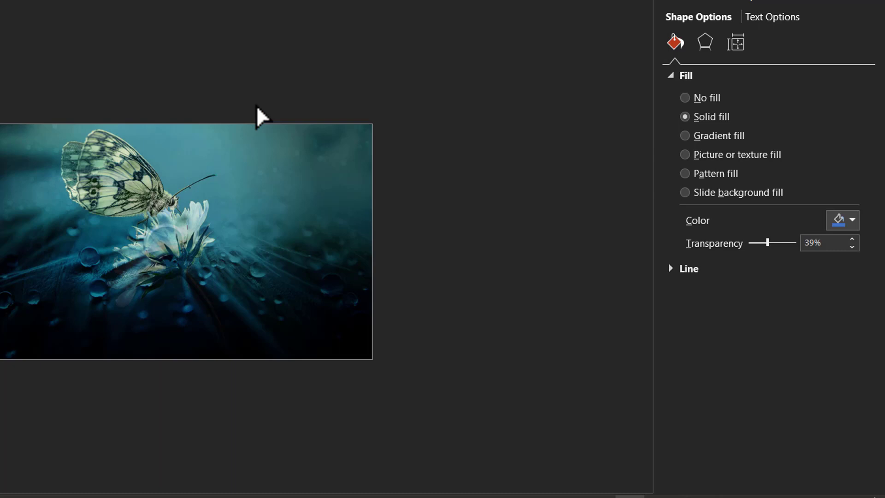
left_click_drag(256, 105, 294, 106)
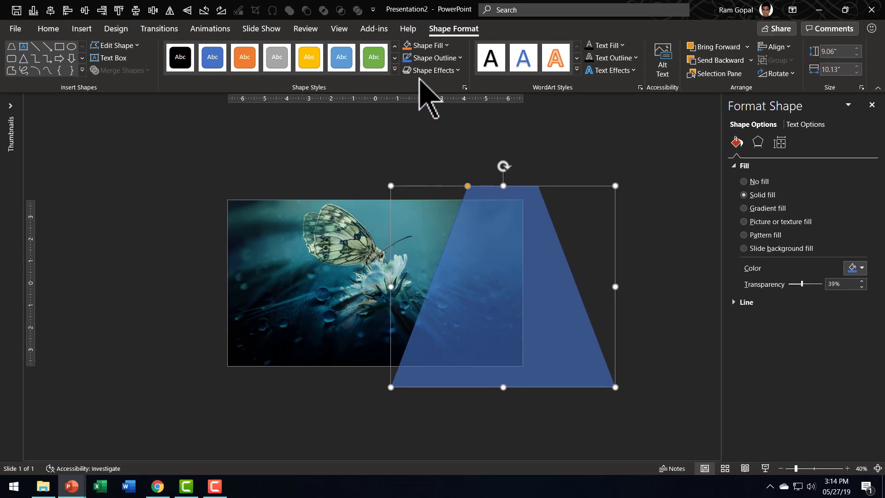
left_click(444, 58)
left_click(465, 178)
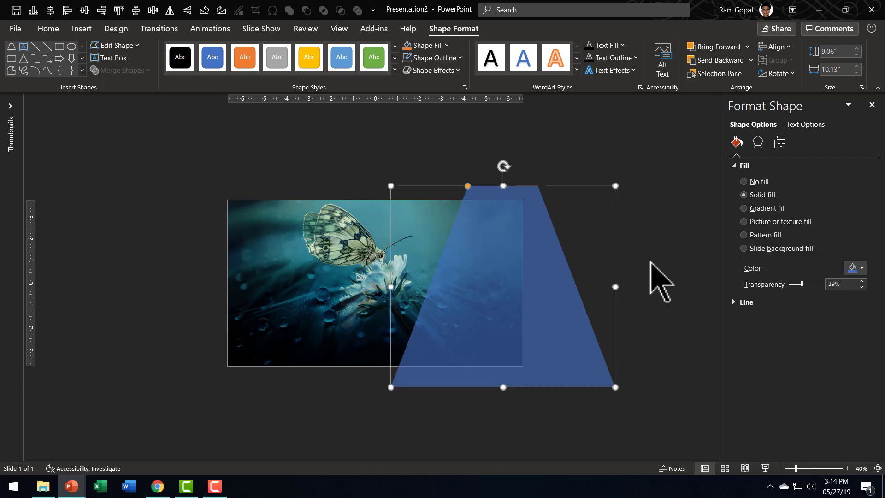
- Duplicate the first slide from the thumbnail panel
left_click(658, 280)
left_click(10, 107)
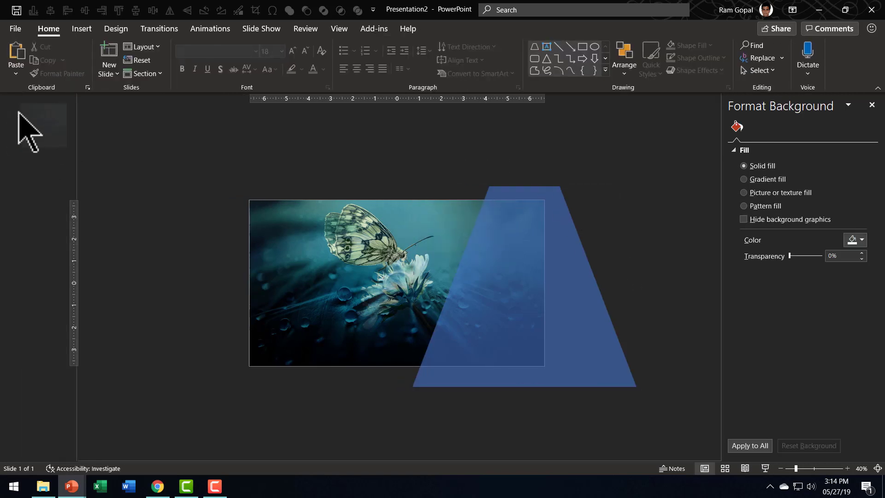
right_click(71, 136)
left_click(110, 225)
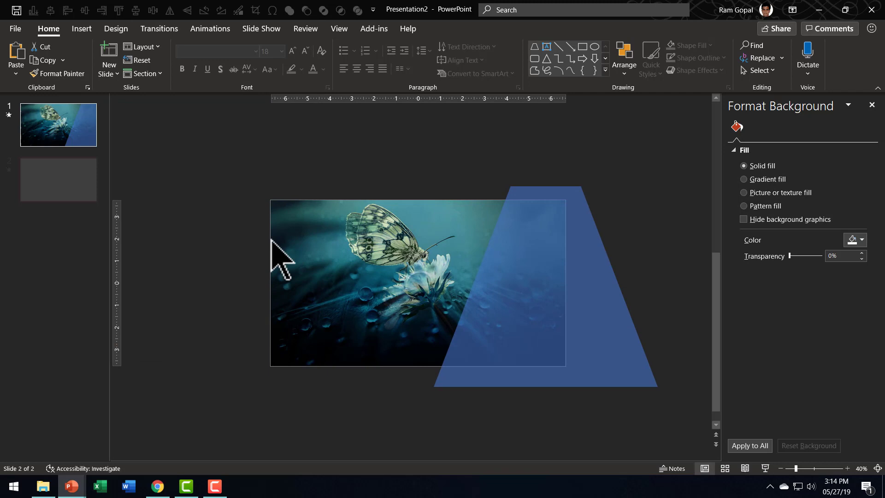
- On slide 2, fragment the trapezoid and butterfly photo together
left_click(576, 219)
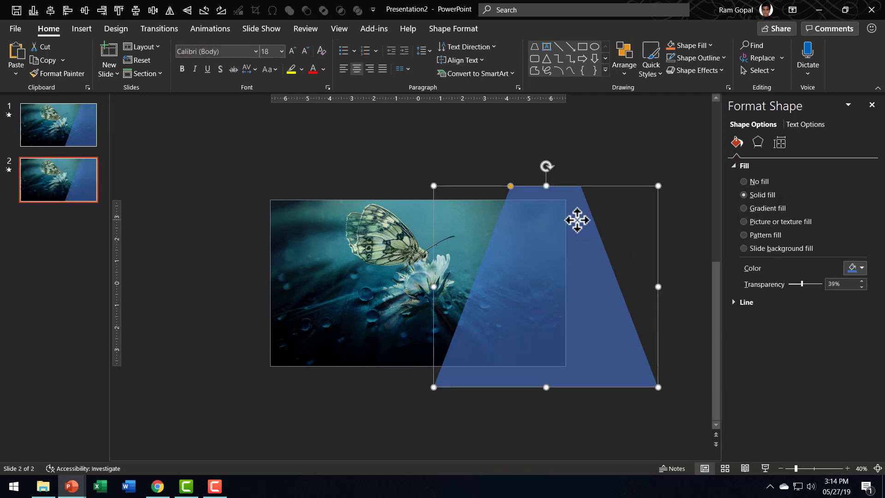
left_click(320, 226, "shift")
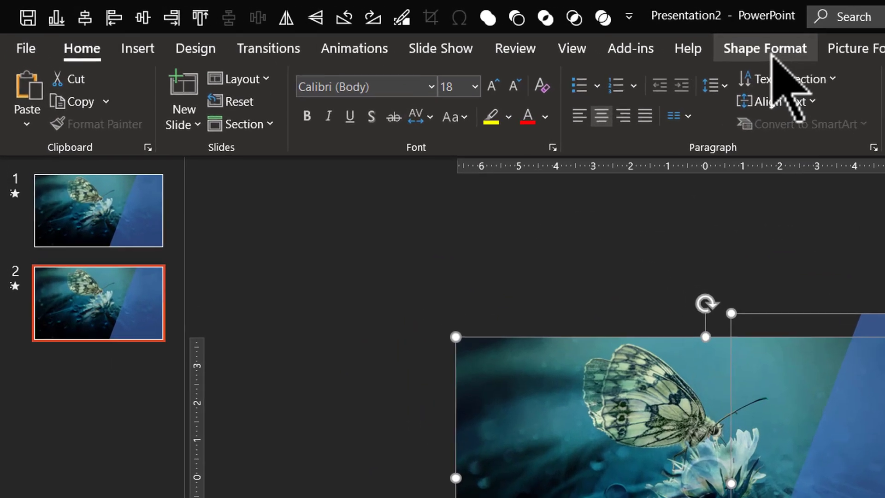
left_click(453, 28)
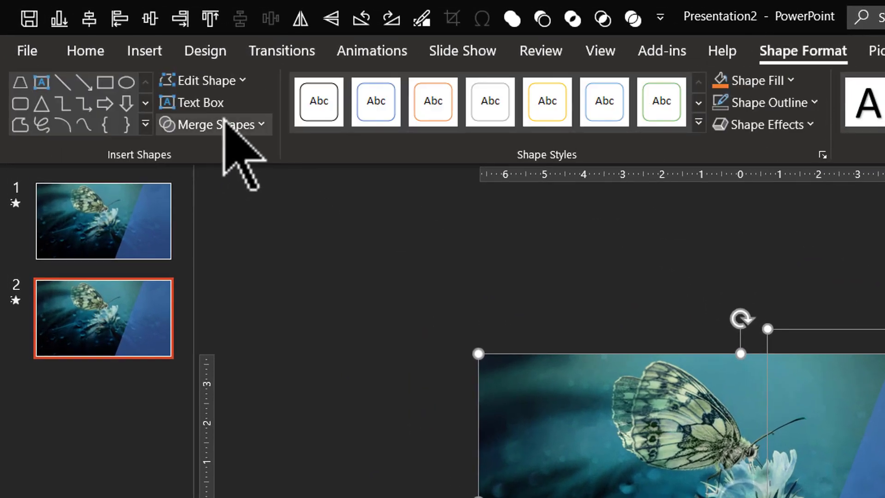
left_click(222, 125)
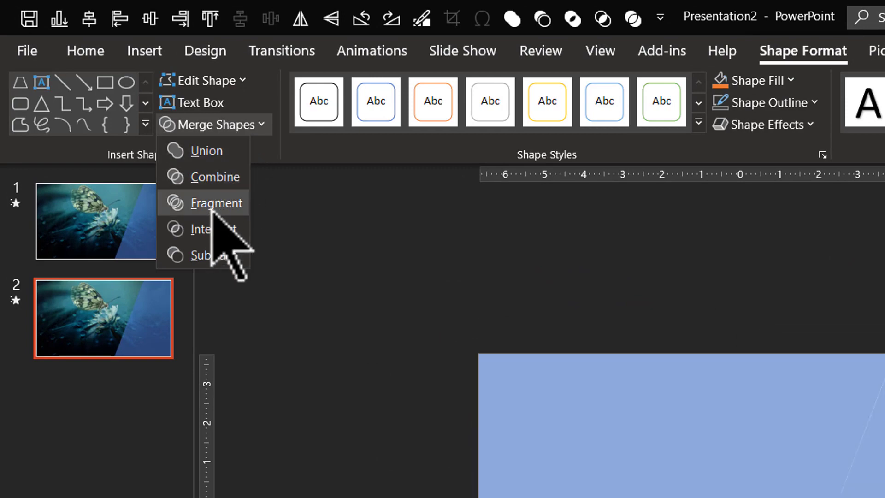
left_click(210, 210)
key("Escape")
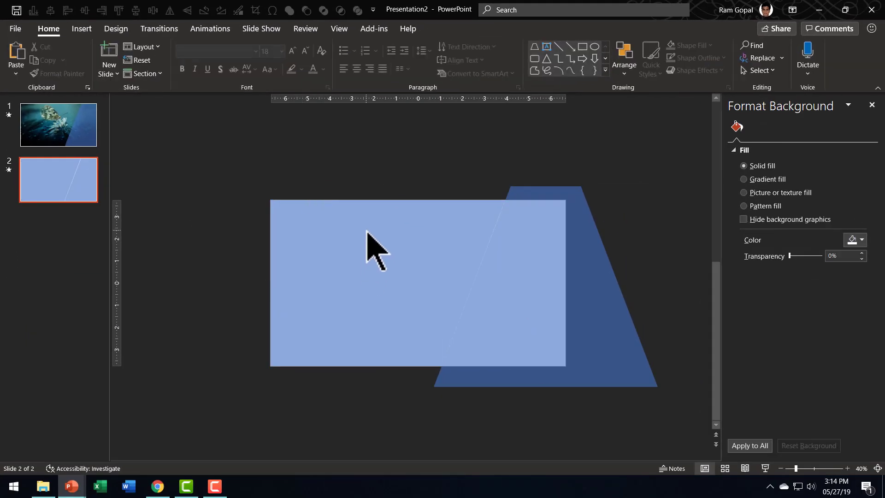
- Delete the left fragment and move the leftover trapezoid out of the way
left_click(367, 231)
left_click_drag(368, 231, 278, 297)
key("Delete")
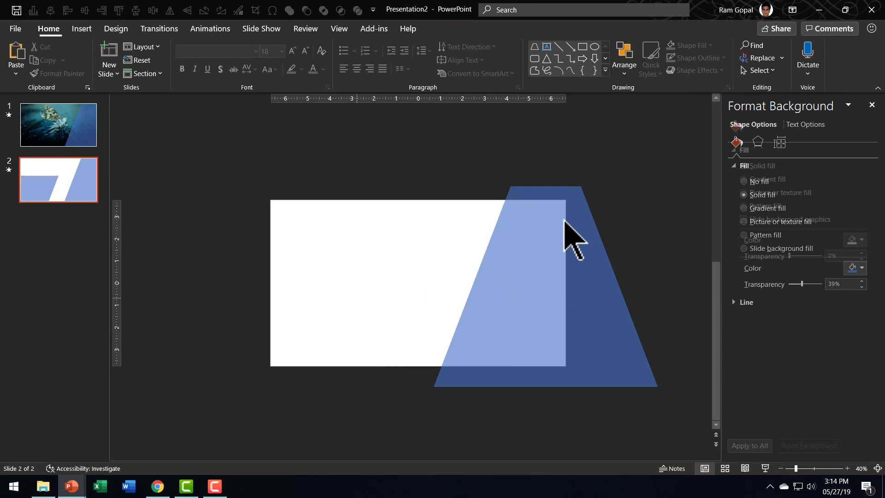
left_click_drag(598, 180, 527, 352)
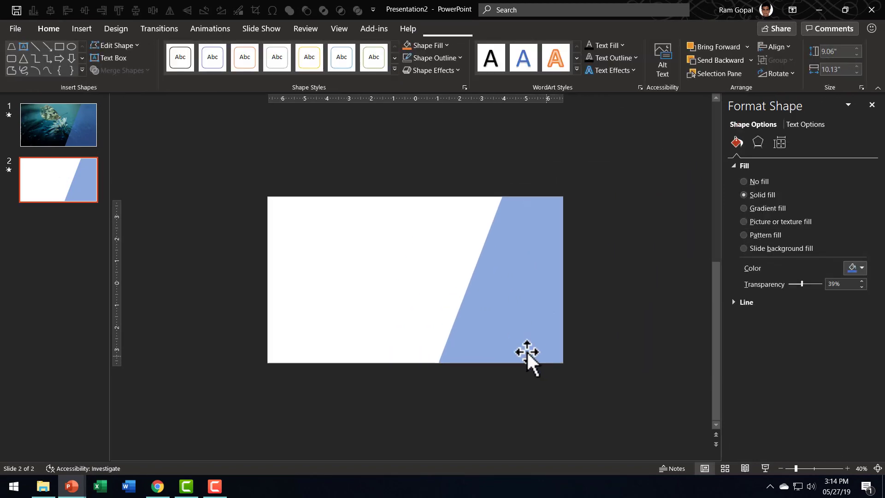
- Make the slanted right piece fully opaque, with no outline and a near-black fill
left_click(538, 281)
left_click_drag(802, 283, 723, 296)
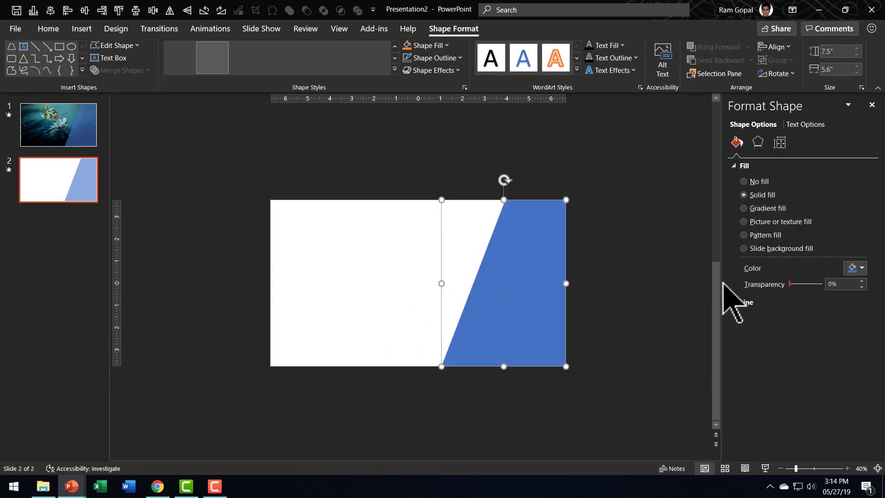
left_click(433, 59)
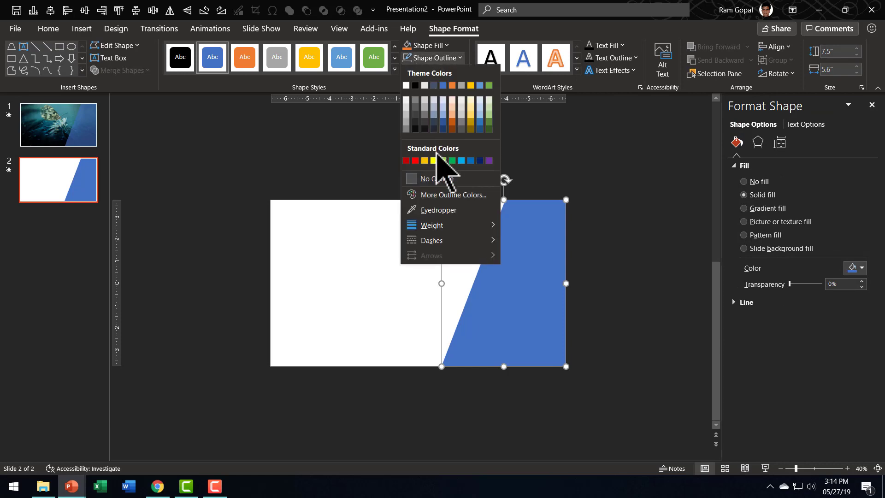
left_click(435, 177)
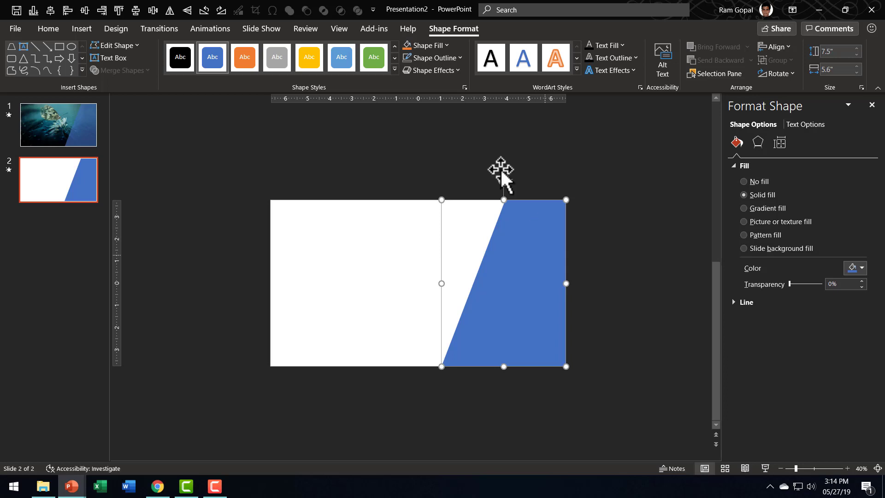
left_click(433, 46)
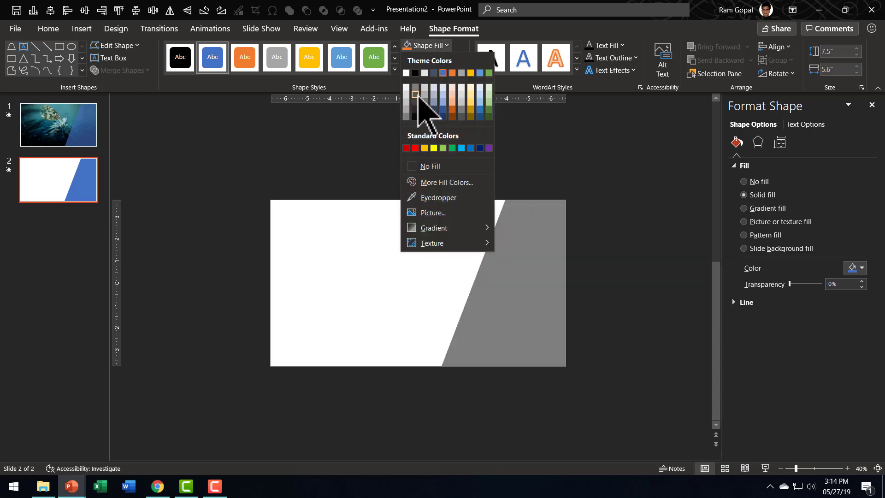
left_click(415, 110)
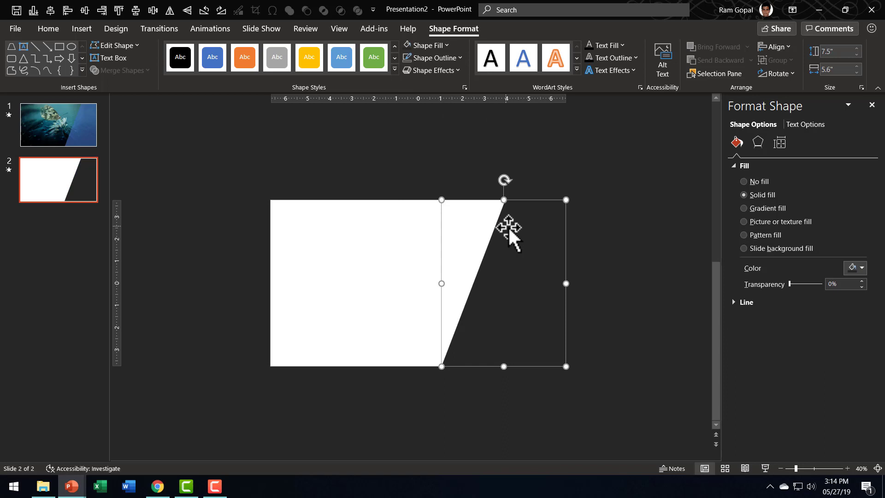
- Move the dark panel from slide 2 onto slide 1, replacing the blue trapezoid
key("Delete")
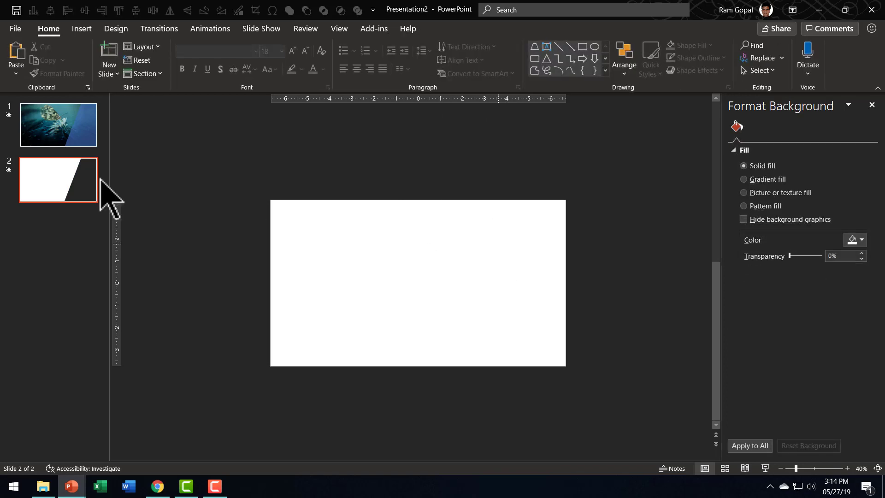
left_click(67, 126)
left_click(563, 242)
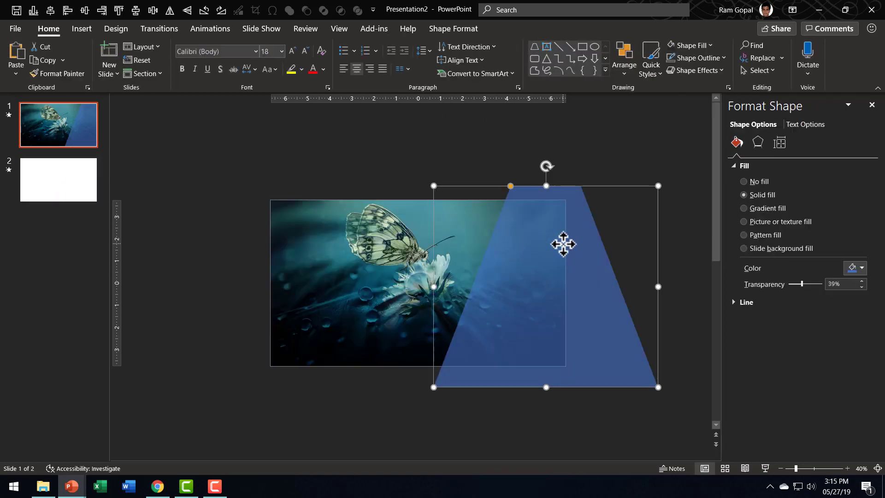
key("Delete")
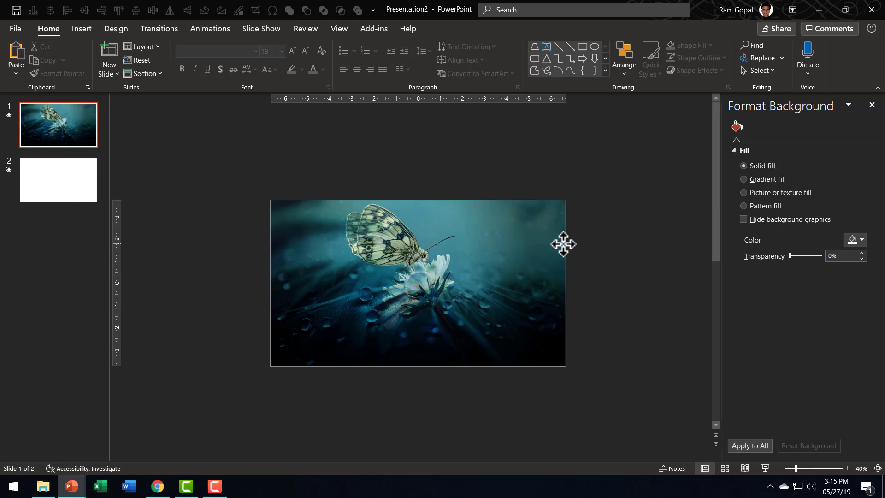
key("ctrl+v")
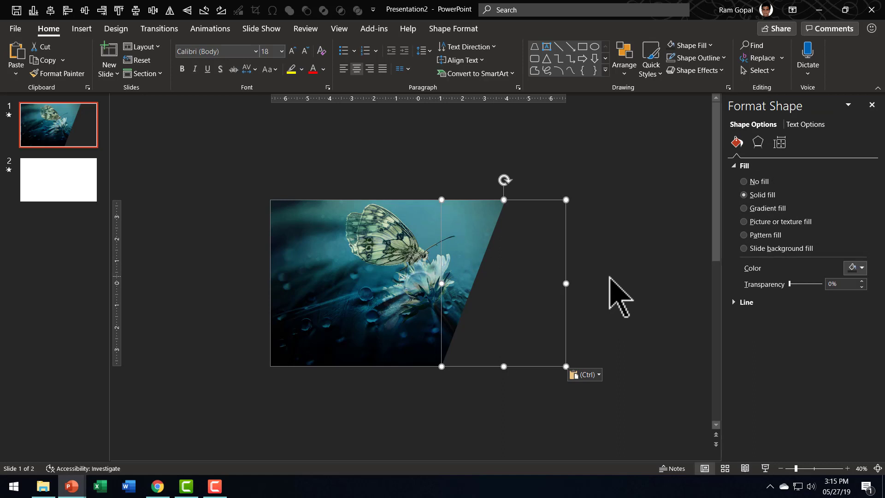
left_click(609, 277)
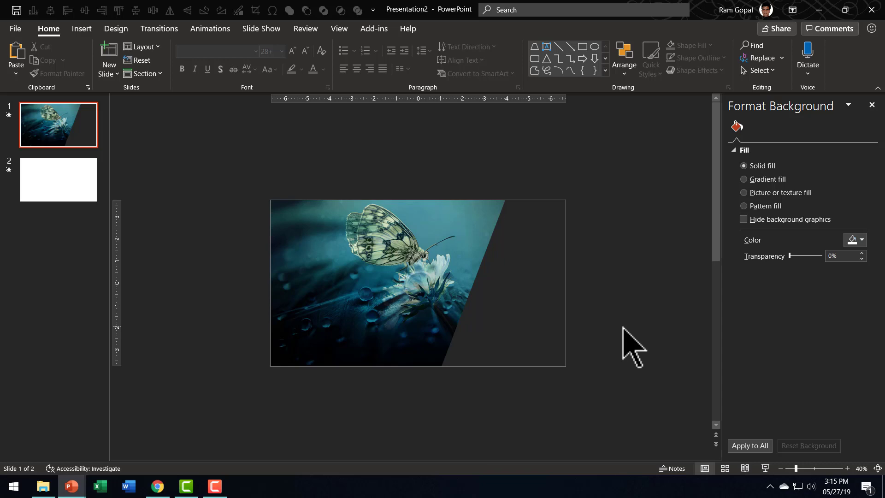
- Paste the numbered 'You can replace this sample text' box onto slide 1's dark panel
key("ctrl+v")
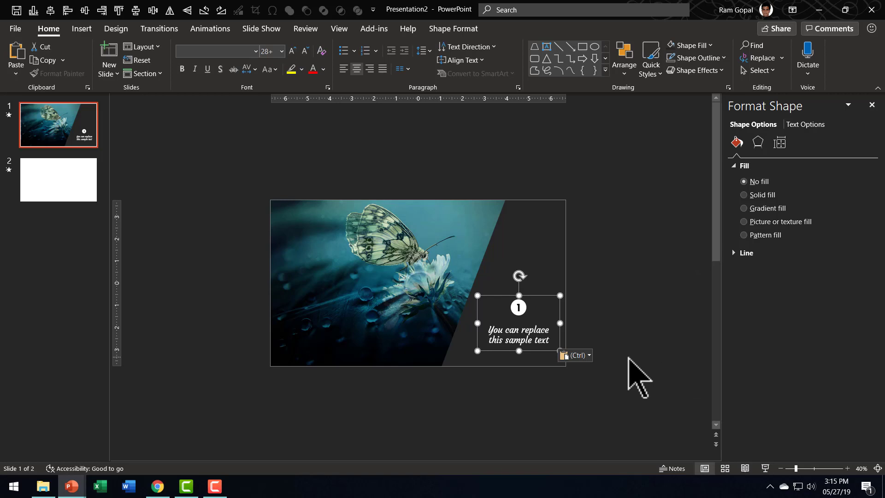
left_click(638, 375)
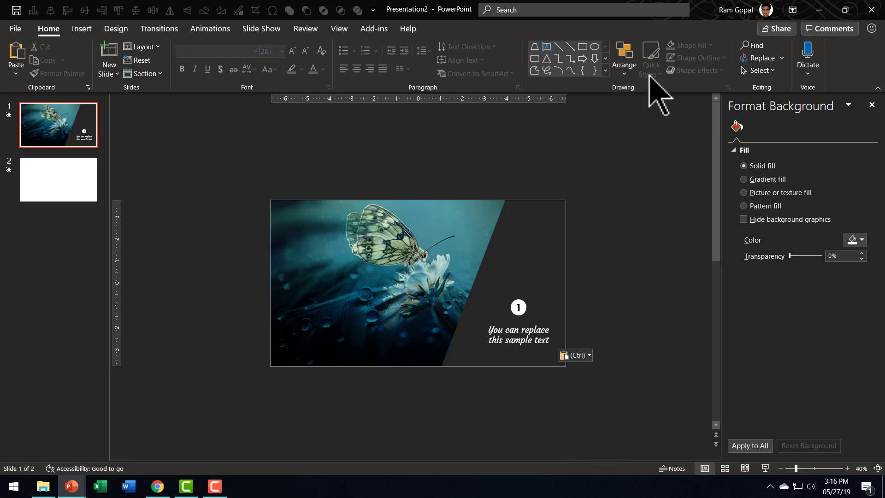
- Draw a parallelogram over the photo with no outline, white fill and 78% transparency
left_click(606, 69)
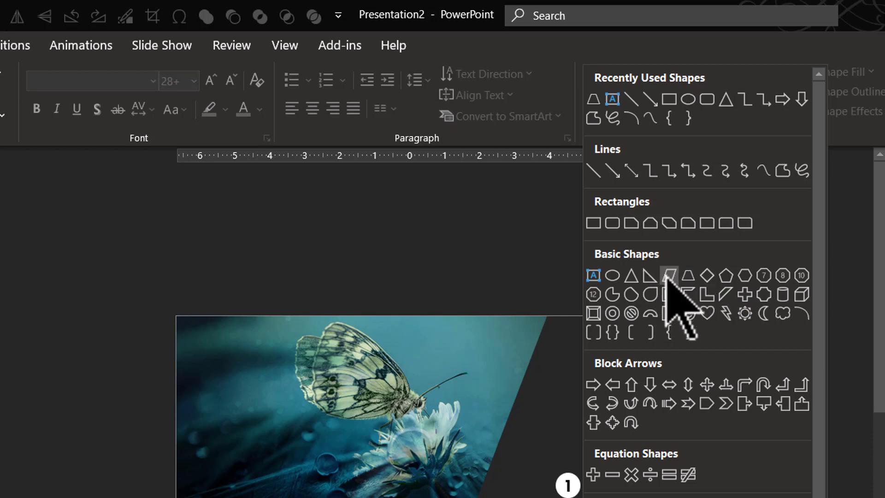
left_click(667, 275)
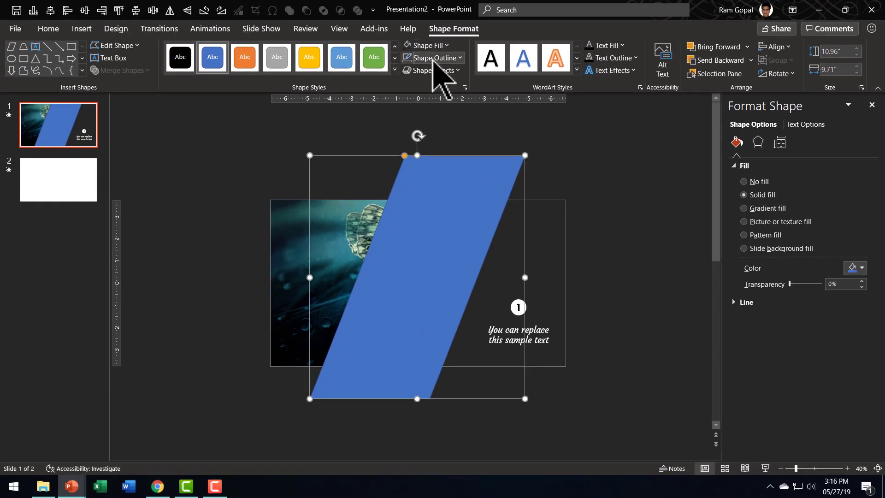
left_click(433, 59)
left_click(425, 173)
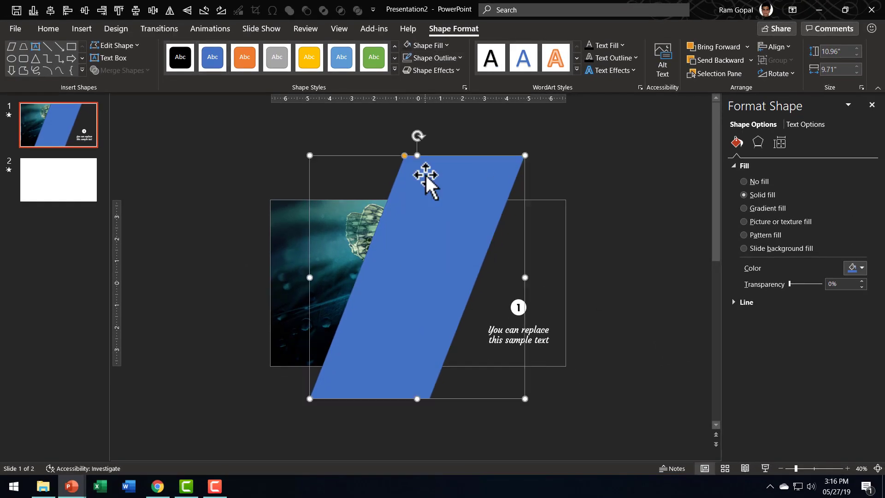
left_click(440, 46)
left_click(409, 75)
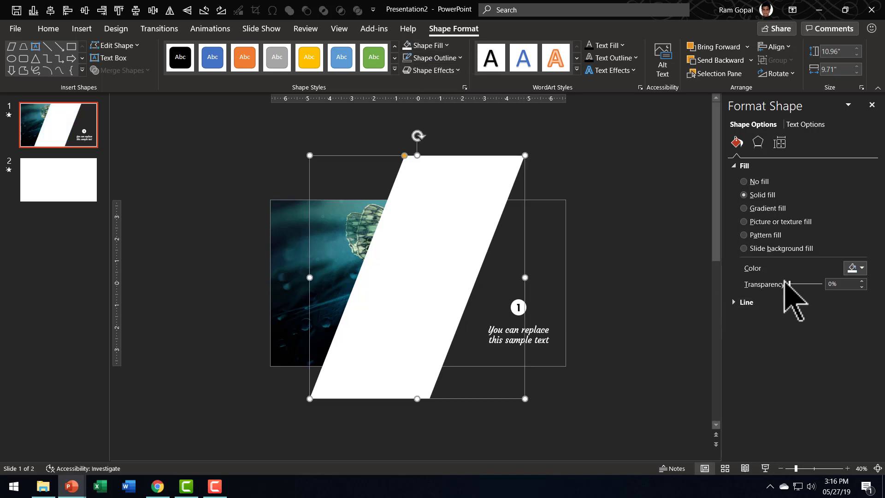
left_click_drag(789, 285, 814, 284)
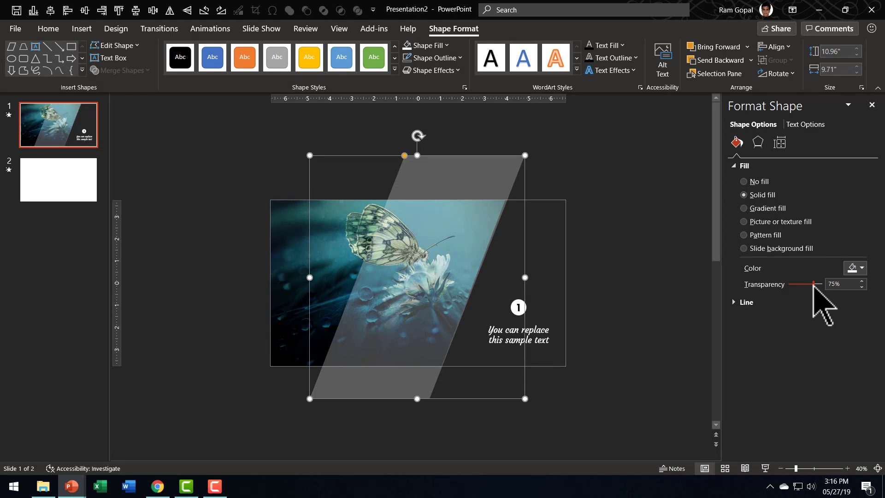
- Copy the parallelogram to its left, set the copy to 91% transparency, and shift it further left
left_click(632, 316)
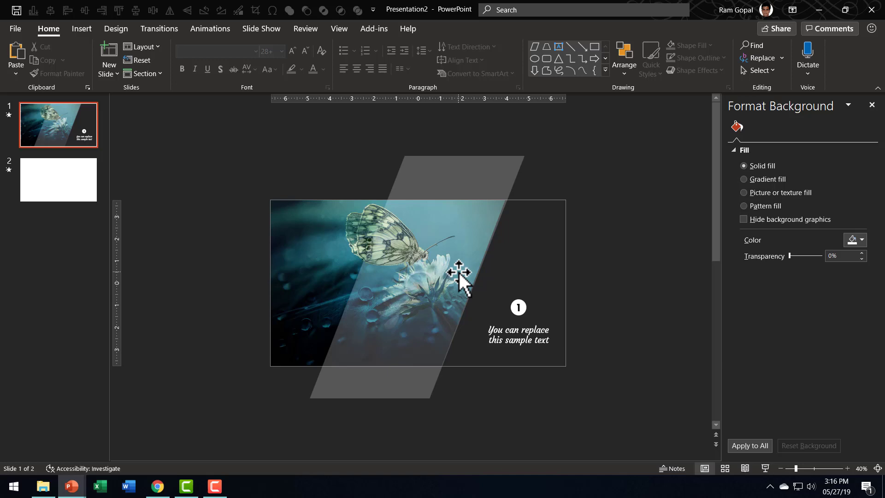
left_click(458, 272)
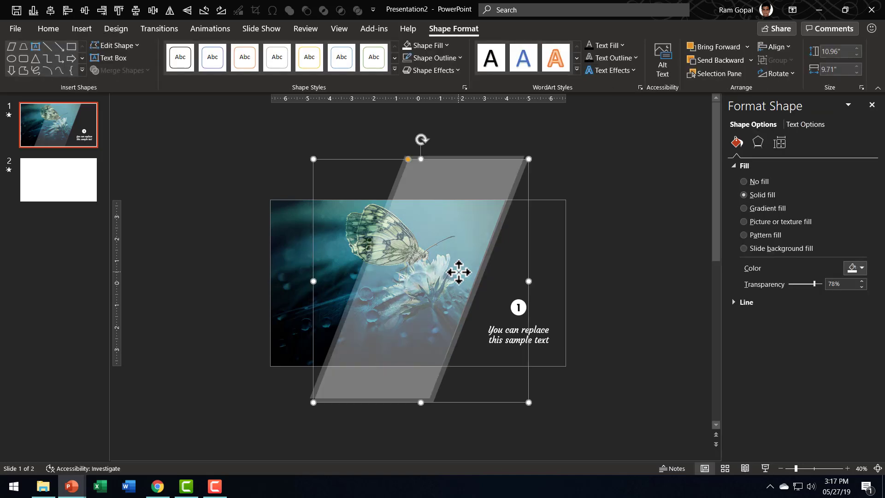
left_click_drag(458, 269, 315, 233)
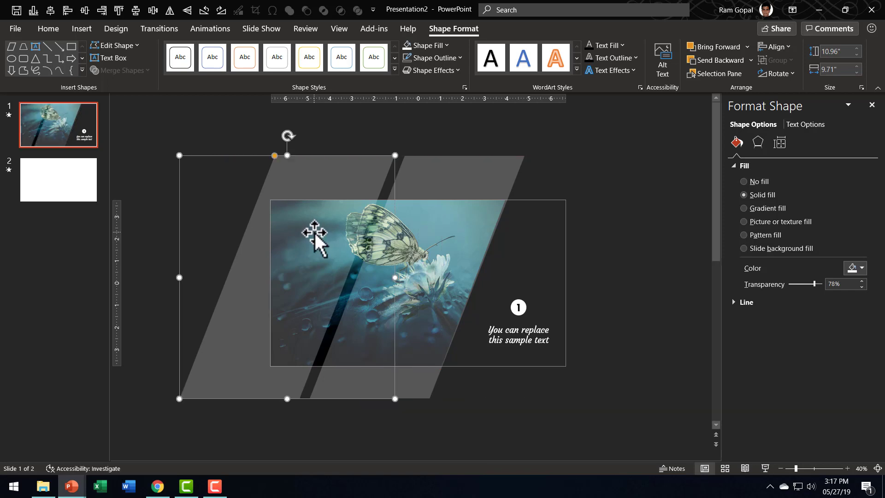
left_click(862, 281)
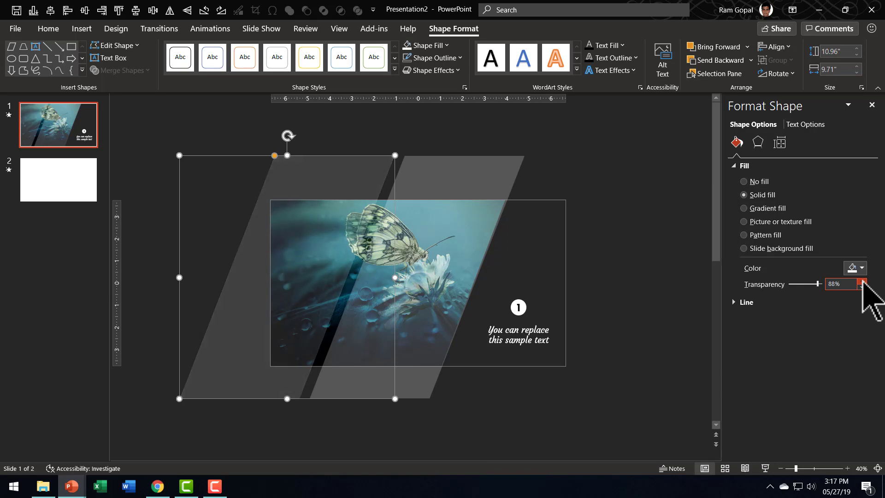
left_click(862, 281)
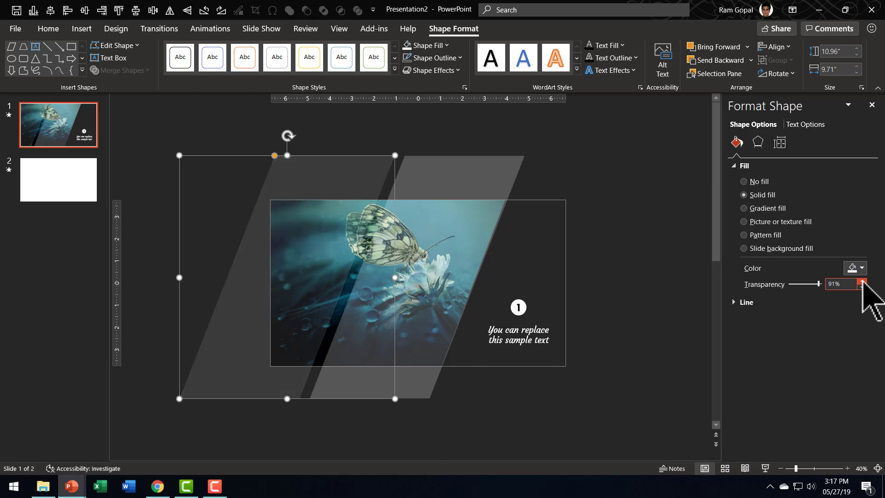
left_click_drag(325, 215, 285, 179)
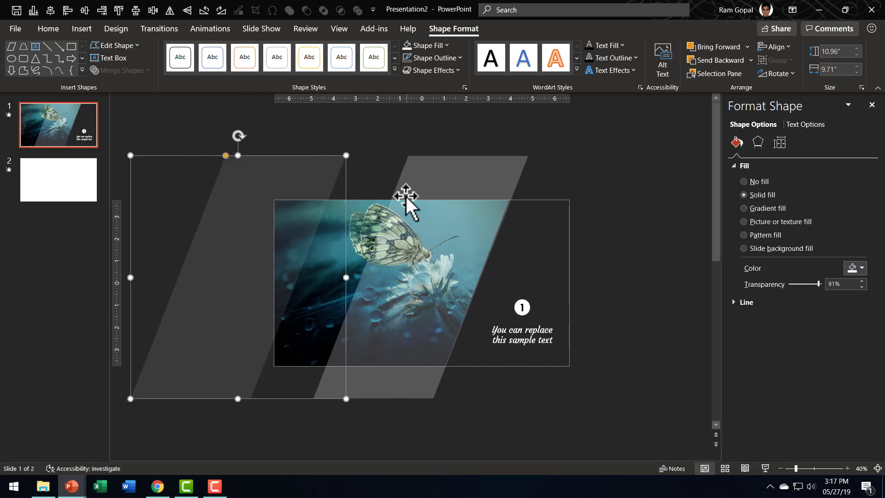
- Zoom out and drag both parallelograms beyond the slide's right edge
scroll(445, 174, "down", 2)
left_click_drag(426, 231, 641, 237)
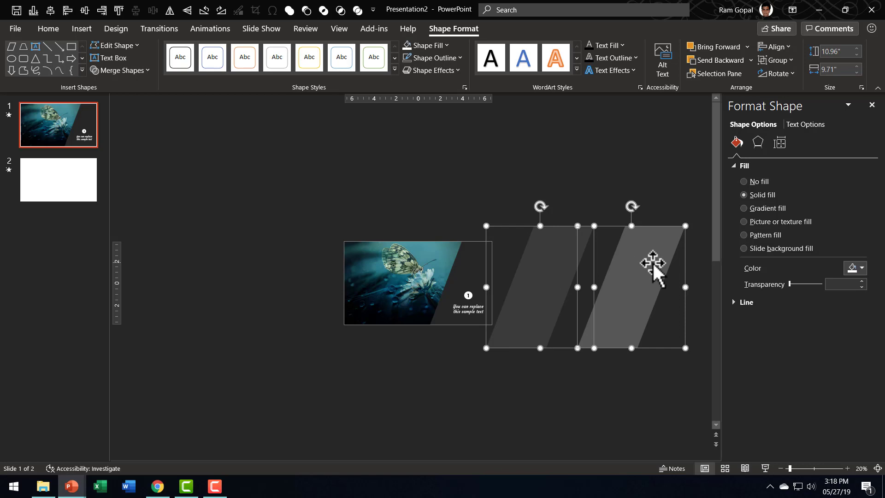
- Give both parallelograms a Fly In entrance animation with direction From Left
left_click(215, 29)
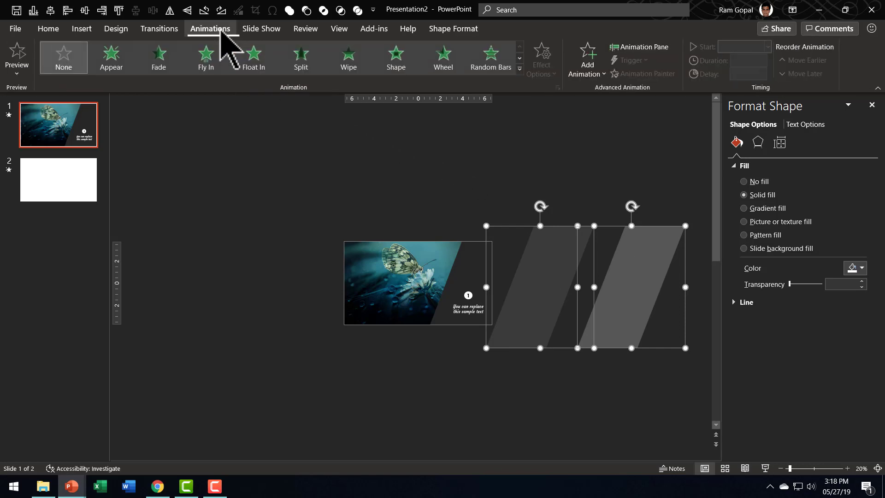
left_click(872, 104)
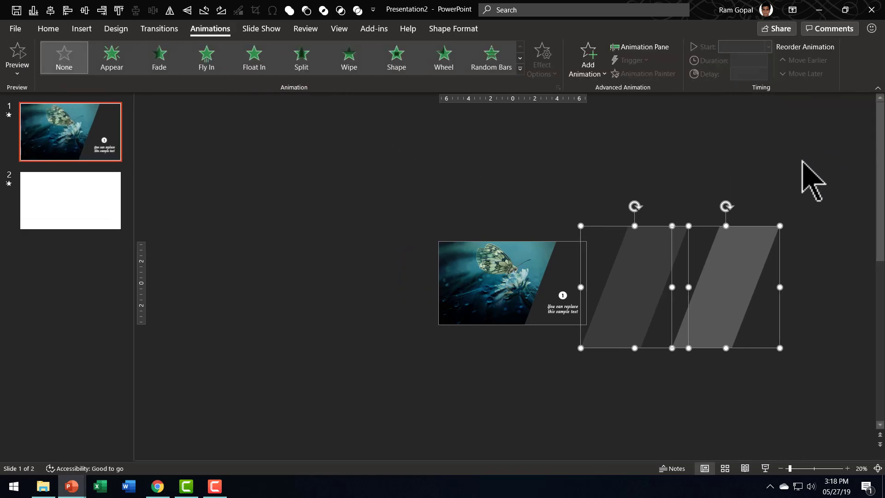
left_click(634, 48)
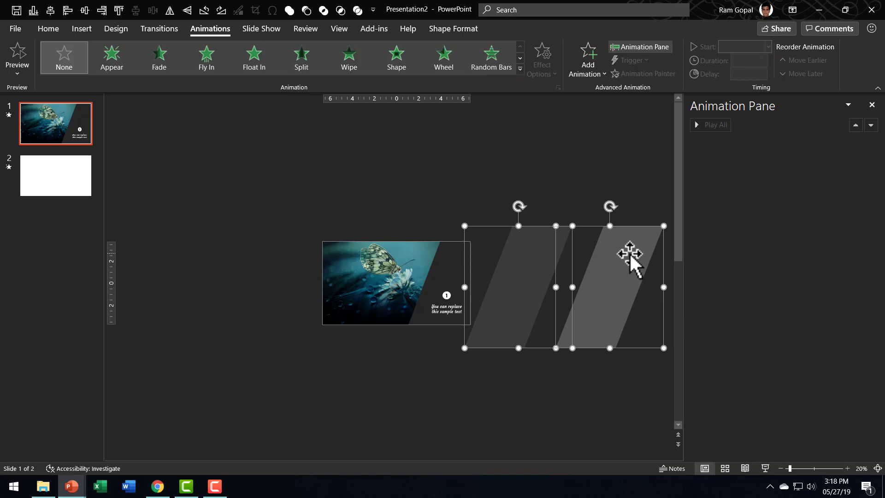
left_click(207, 59)
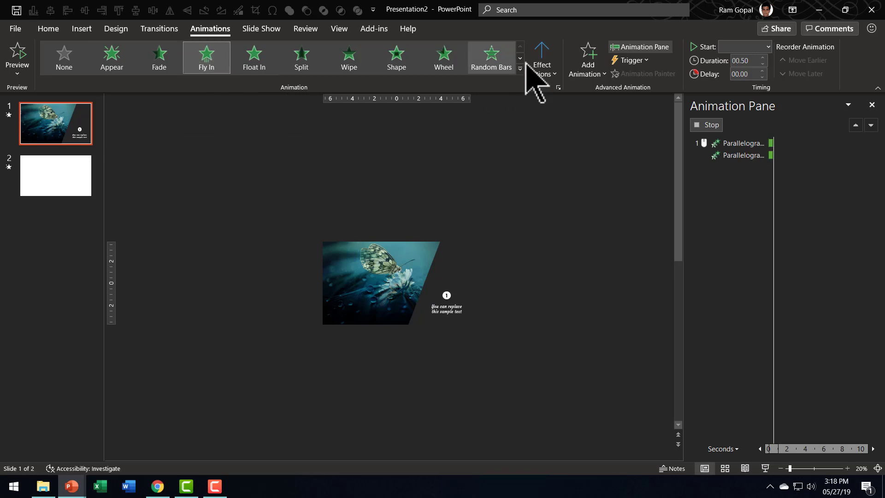
left_click(553, 70)
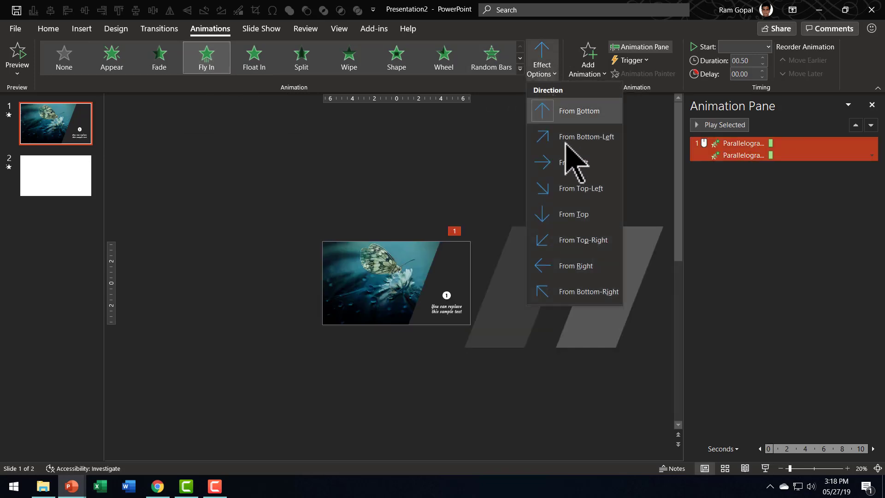
left_click(570, 167)
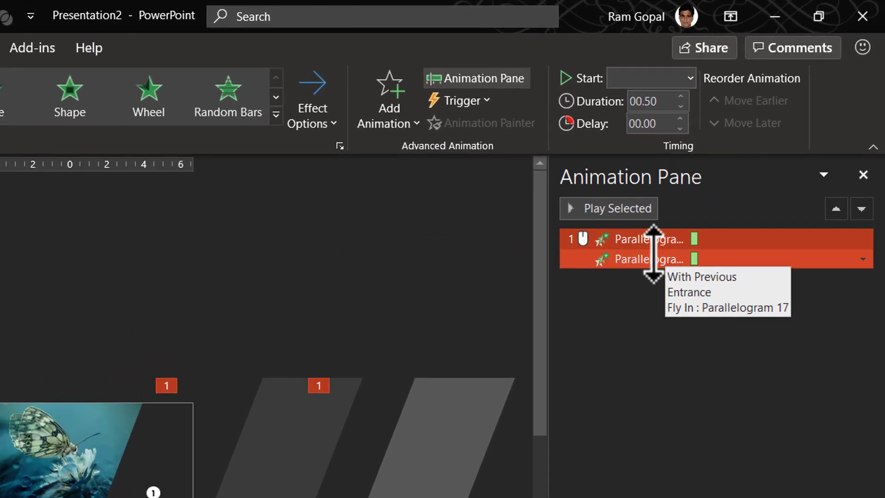
- Set the first parallelogram's fly-in duration to 4 seconds
left_click(741, 149)
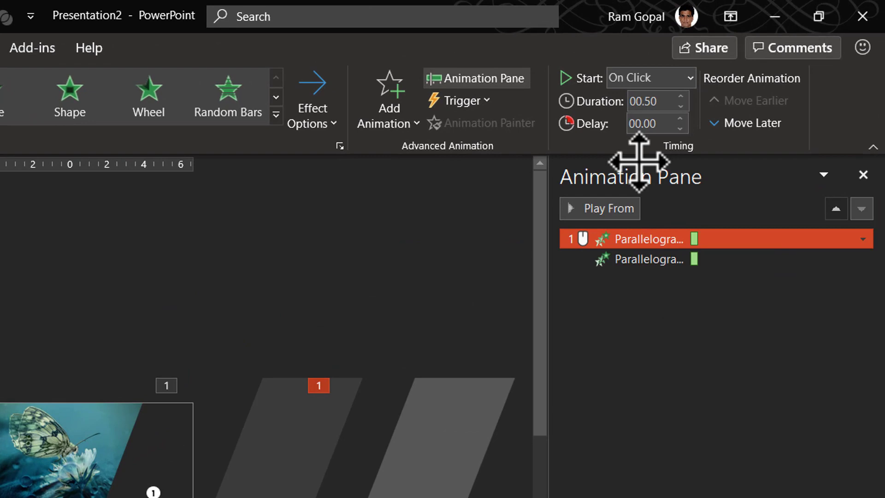
left_click(668, 101)
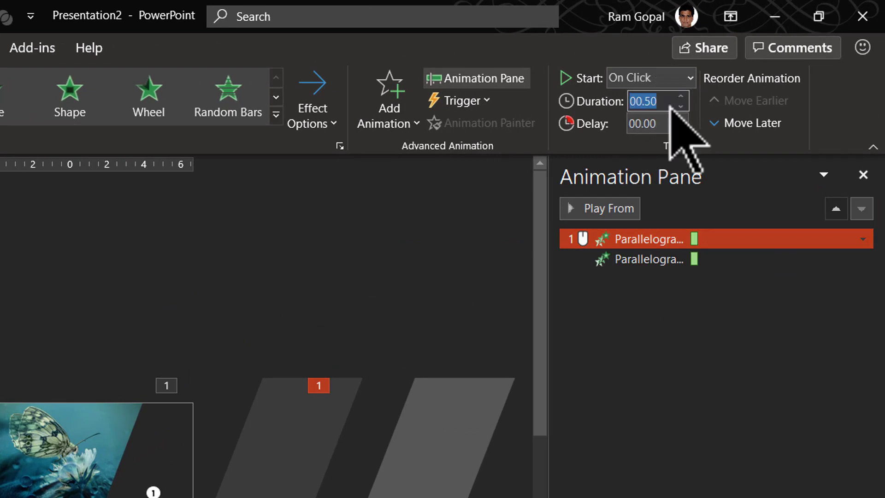
type("4")
key("Return")
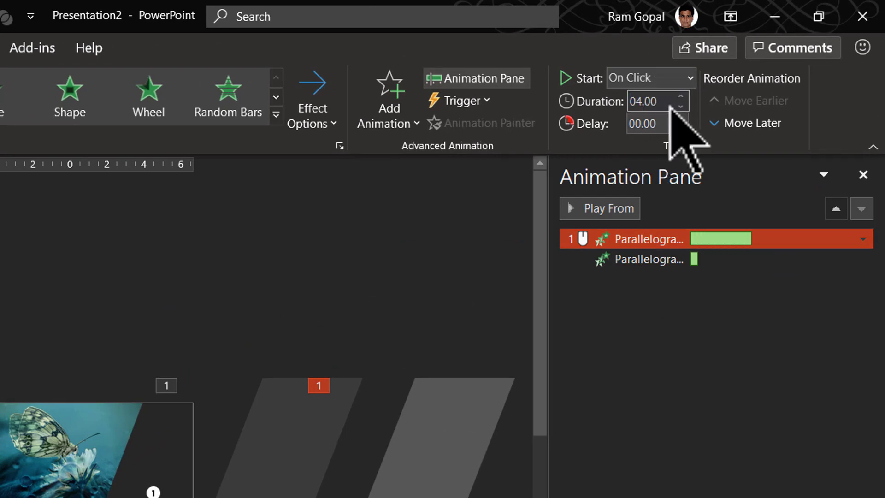
- Give the second parallelogram's fly-in a 2-second duration, then select both animations
left_click(641, 258)
left_click(662, 106)
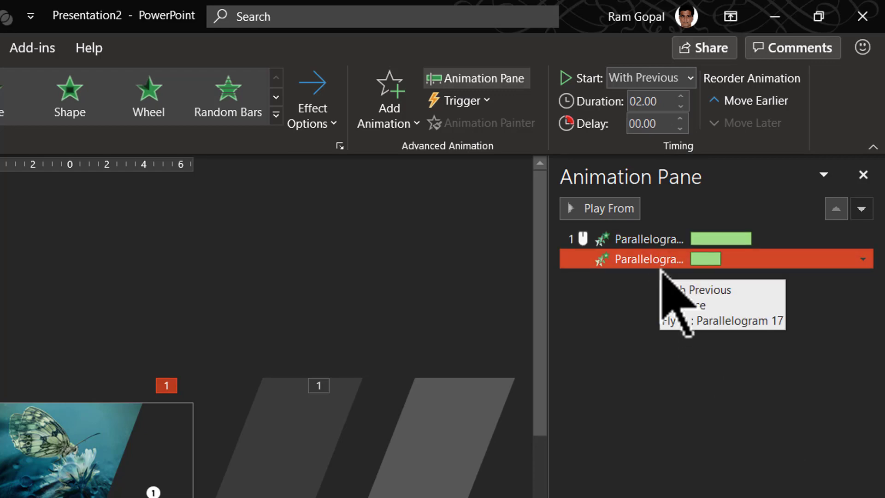
left_click(645, 244)
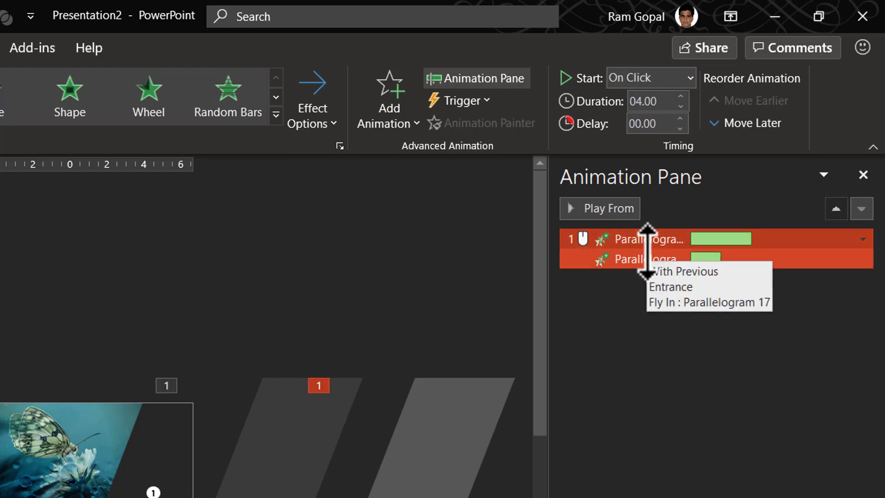
left_click(645, 255, "shift")
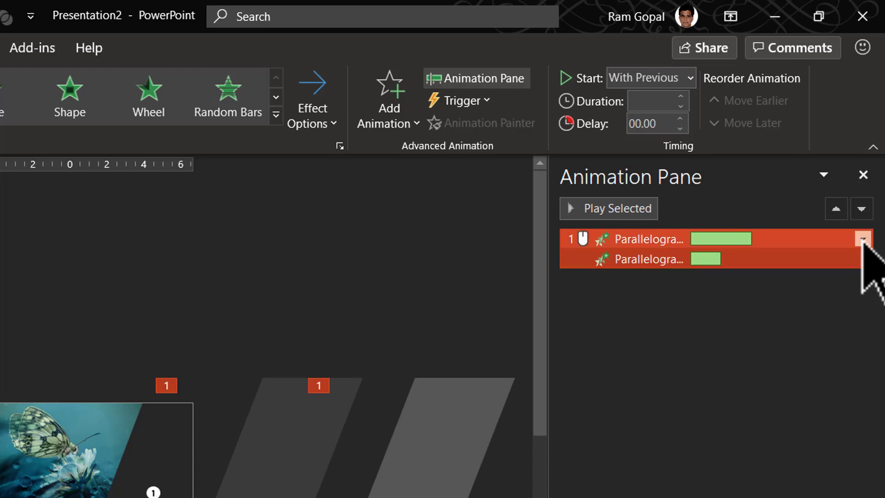
- Set both gleam animations to repeat Until End of Slide in Effect Options timing
left_click(862, 239)
left_click(724, 328)
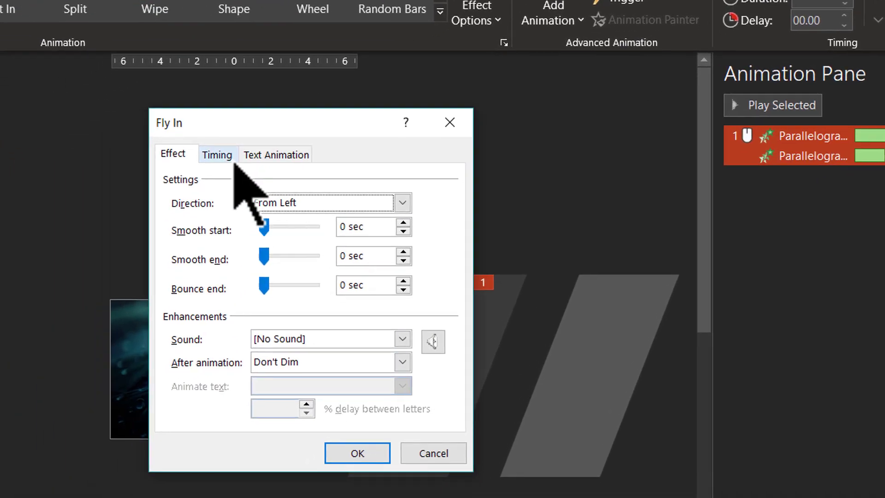
left_click(76, 243)
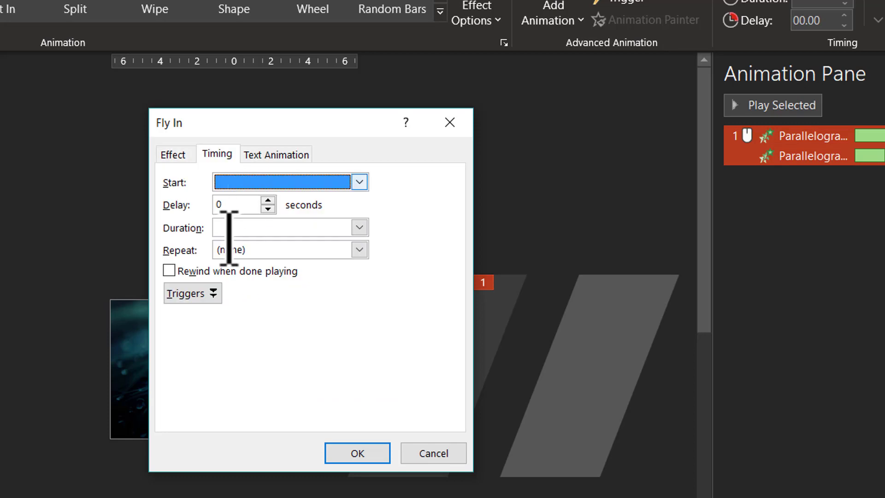
left_click(362, 249)
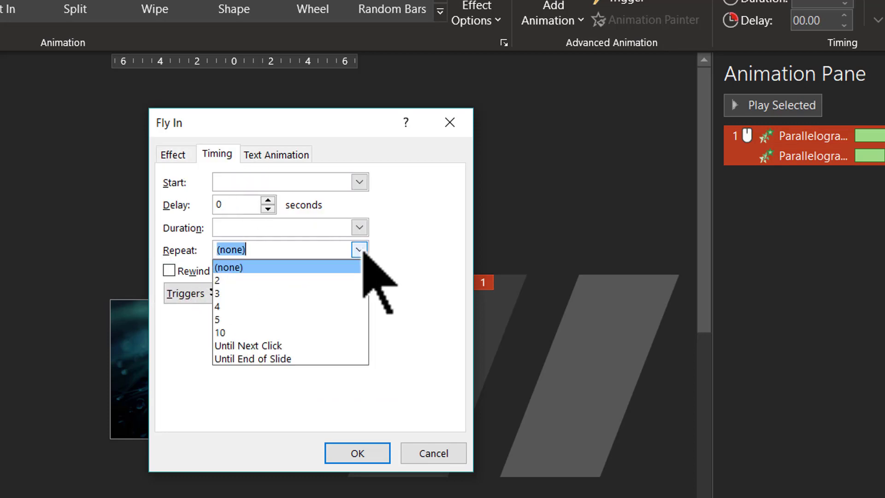
left_click(279, 359)
left_click(364, 454)
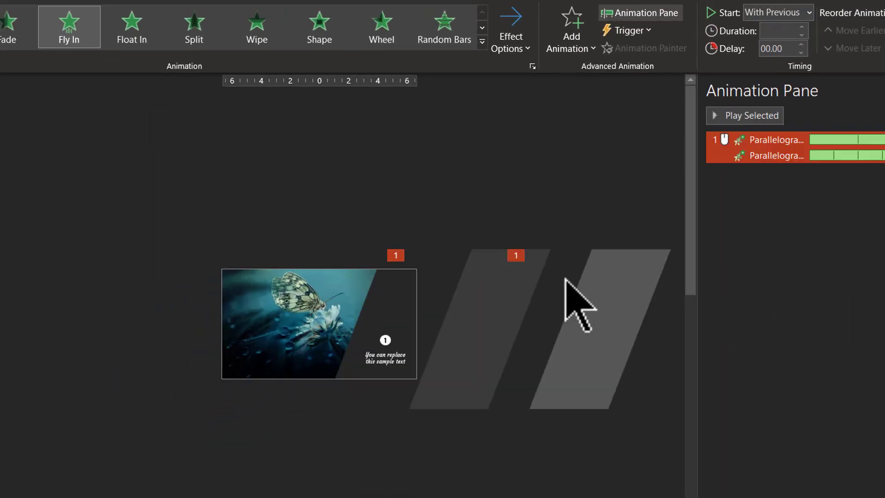
- Make the parallelogram animations start With Previous, then clear the selection
left_click(778, 157)
left_click(777, 139)
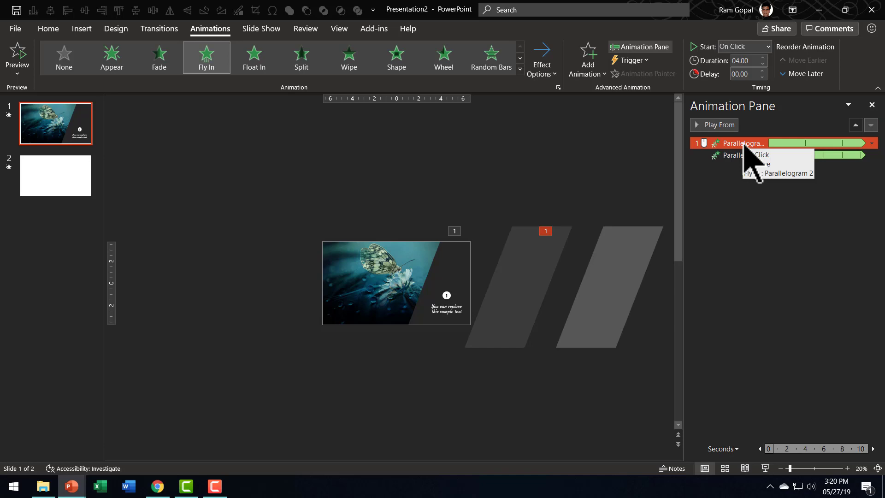
left_click(737, 47)
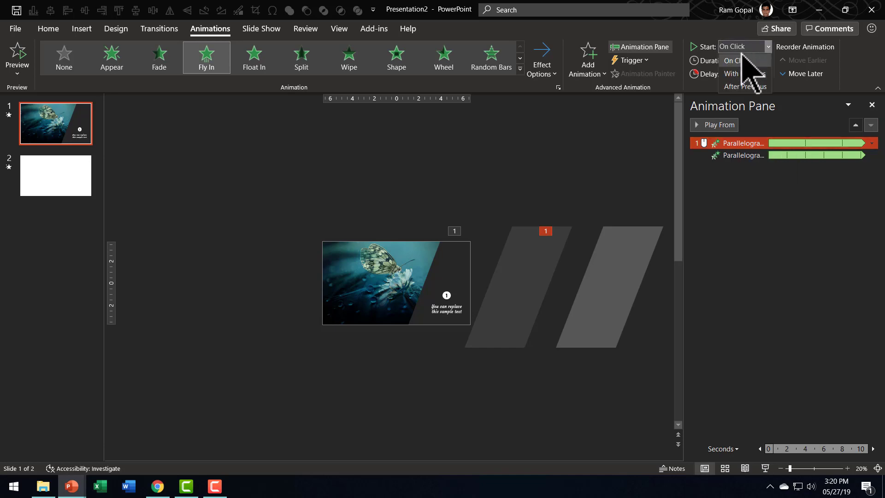
left_click(741, 73)
left_click(549, 438)
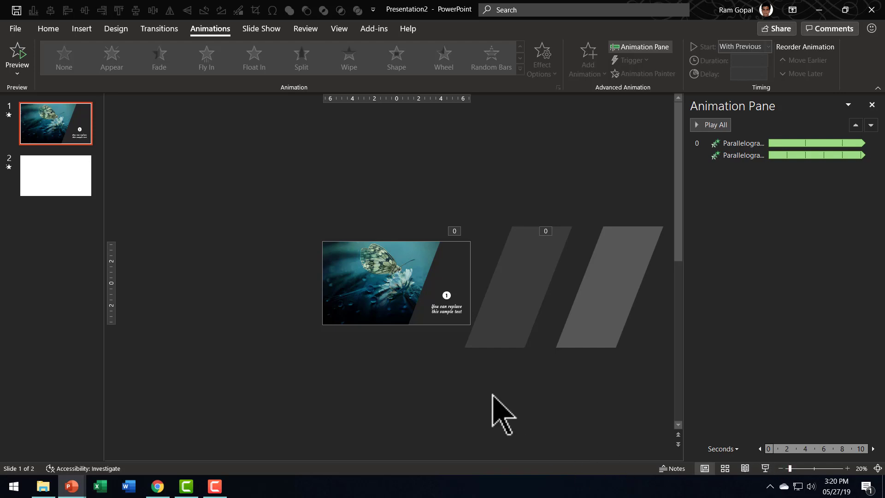
- Bring the text panel and its caption to the front, above the gleams, then deselect
left_click_drag(494, 395, 358, 188)
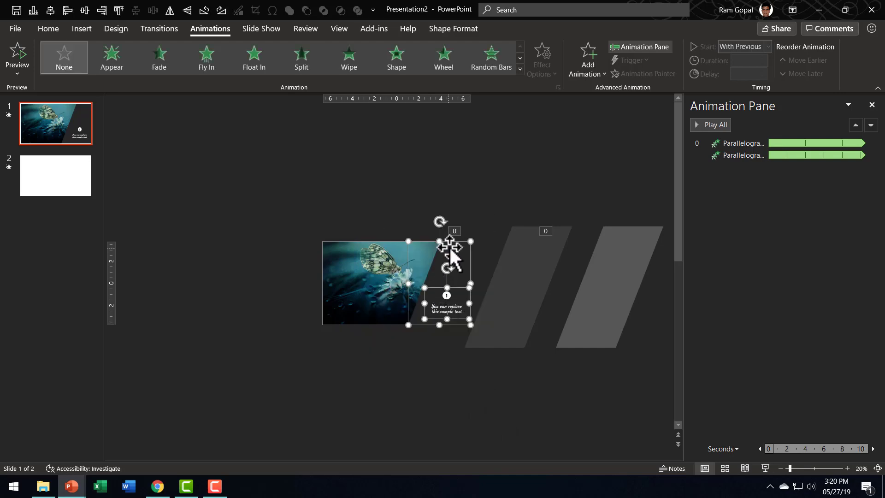
right_click(456, 289)
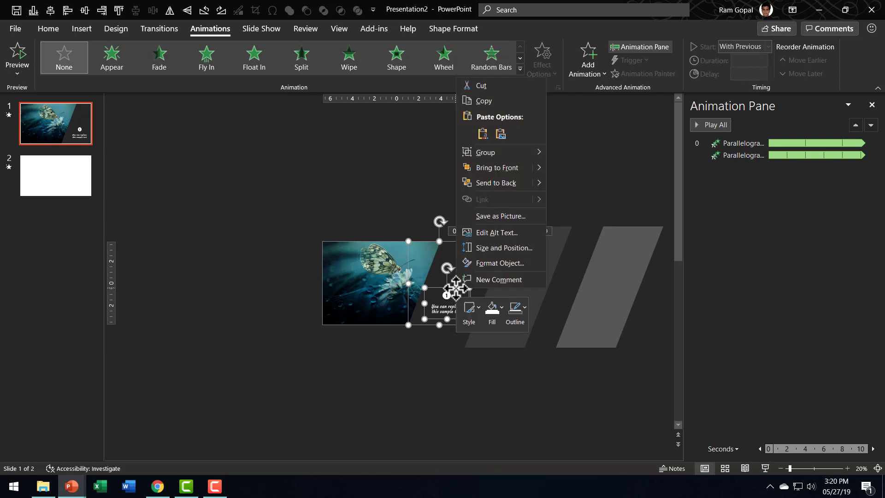
left_click(507, 170)
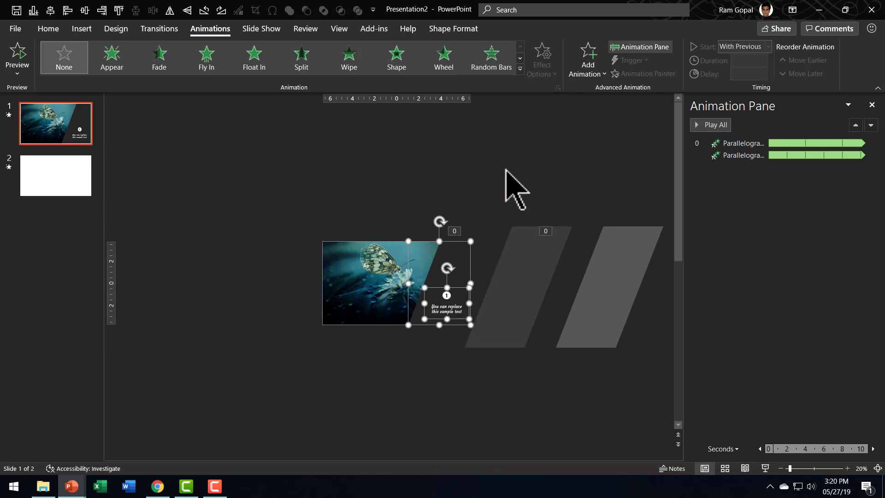
left_click(531, 376)
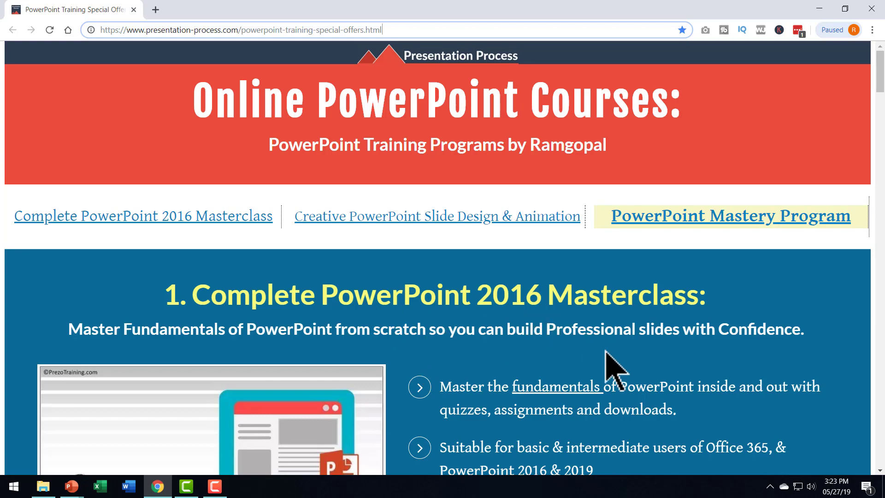
- Scroll the course page to view the Masterclass sign-up offer and $9 price
scroll(606, 369, "down", 9)
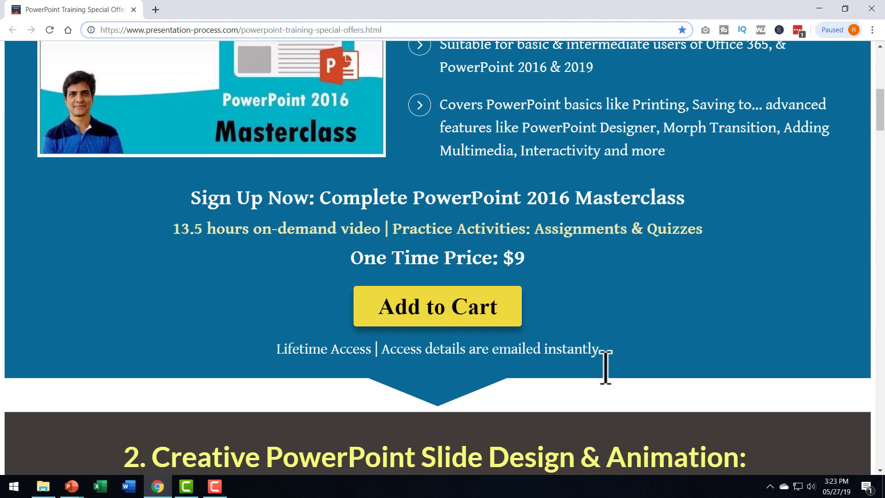
scroll(606, 364, "up", 1)
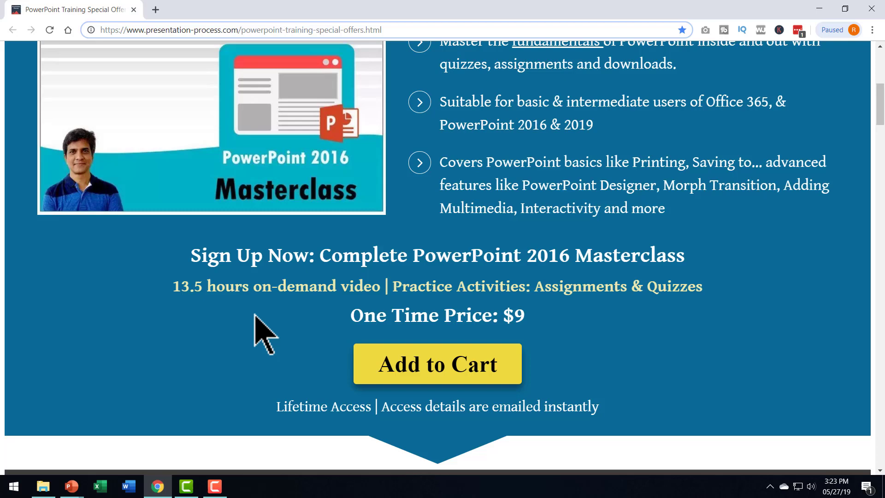